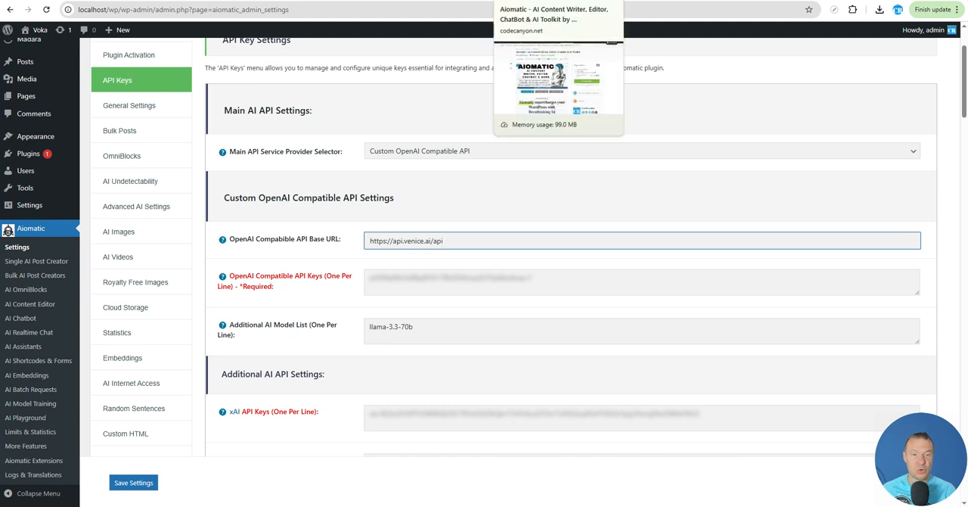
- View the Aiomatic plugin's CodeCanyon page and return to the plugin's API key settings
left_click(529, 0)
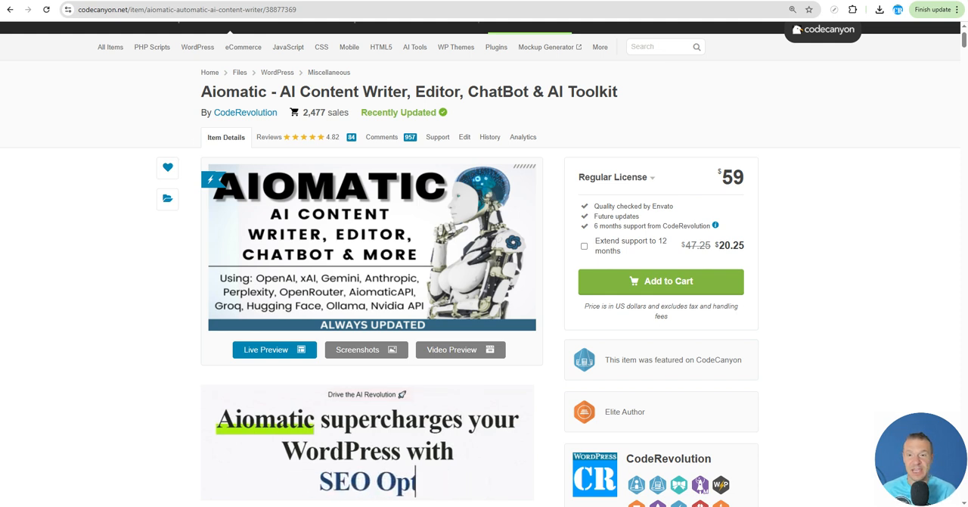
left_click(352, 0)
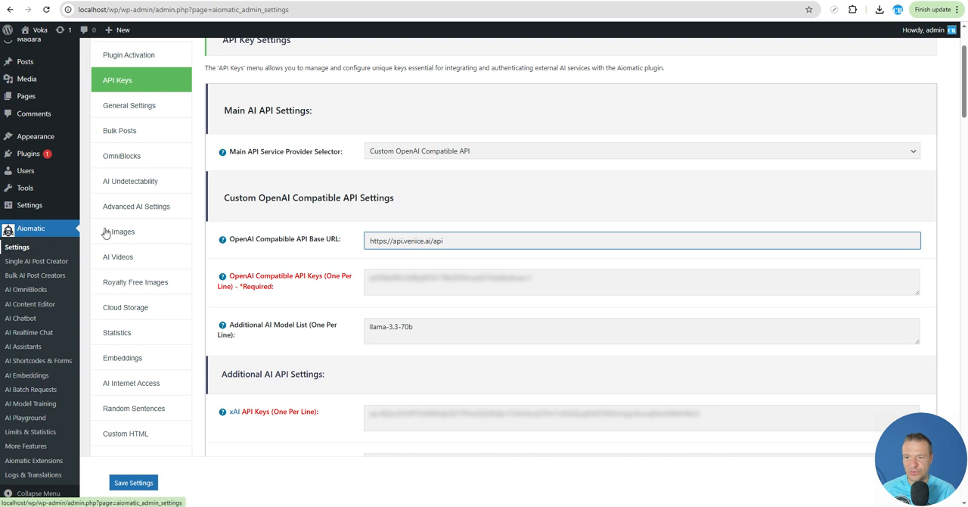
- Set the Main API Service Provider Selector to Custom OpenAI Compatible API
scroll(124, 80, "up", 1)
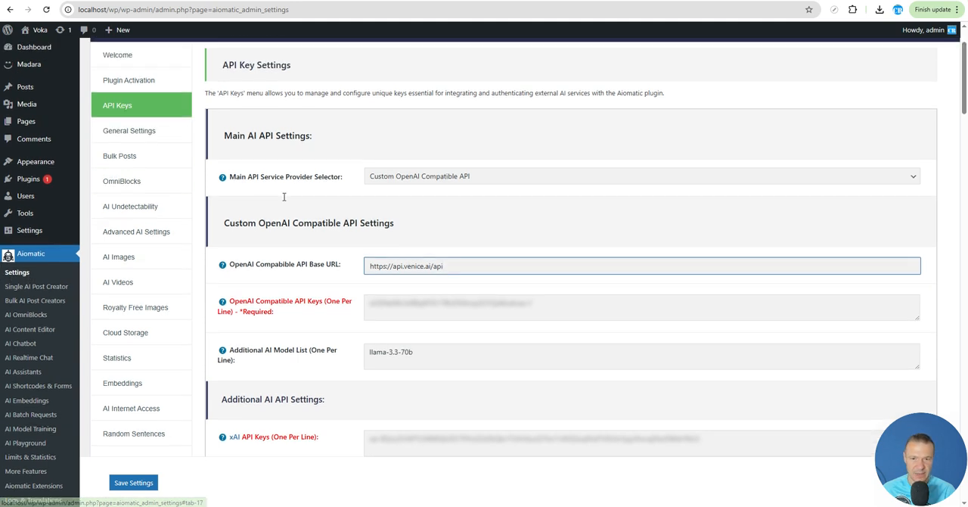
left_click_drag(235, 202, 320, 202)
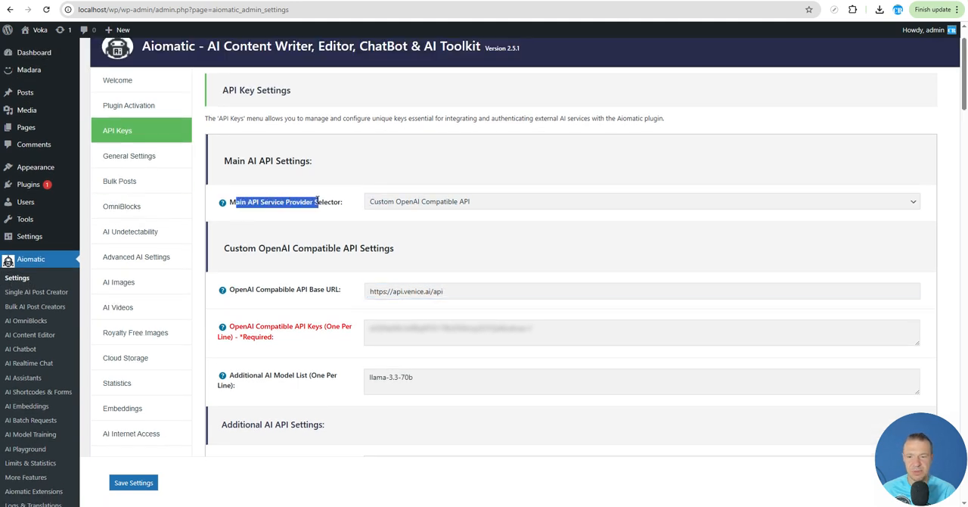
left_click(376, 201)
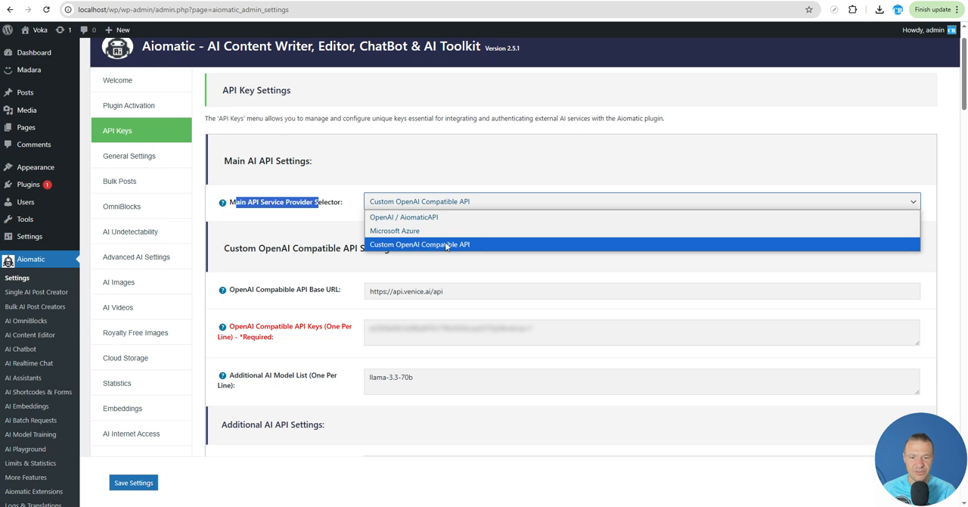
left_click(446, 244)
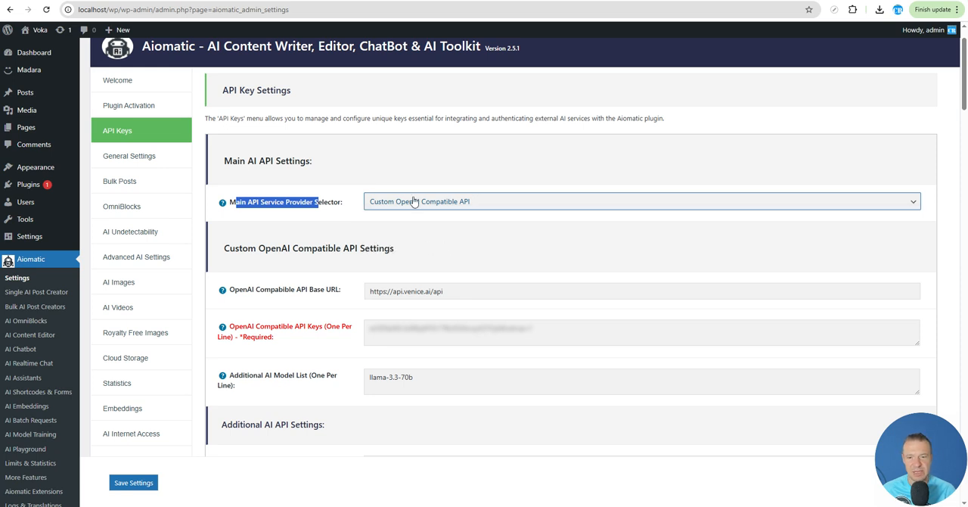
scroll(486, 243, "down", 1)
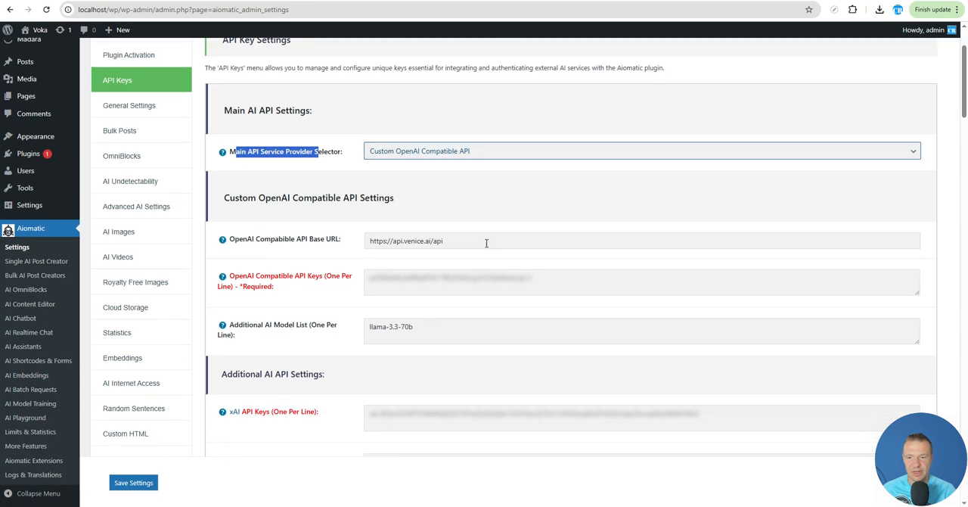
left_click_drag(231, 238, 341, 239)
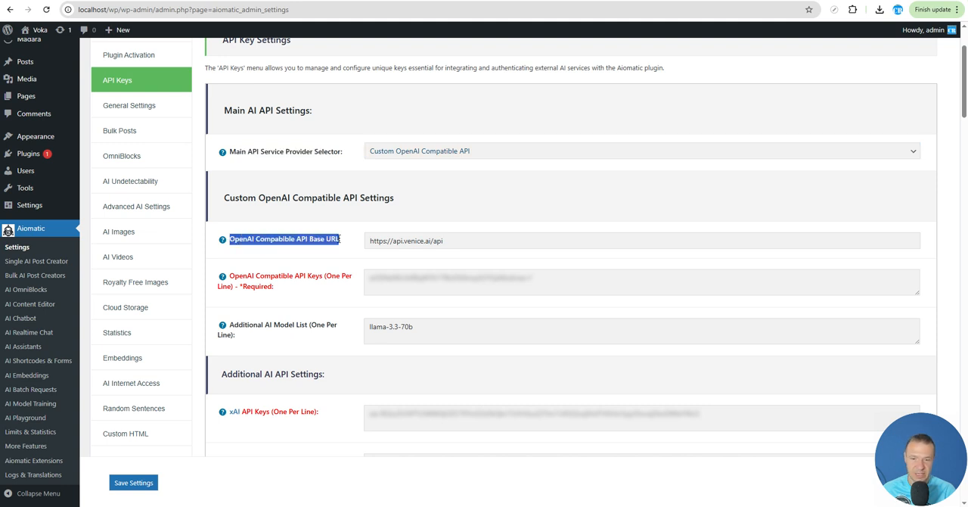
left_click(387, 240)
double_click(396, 240)
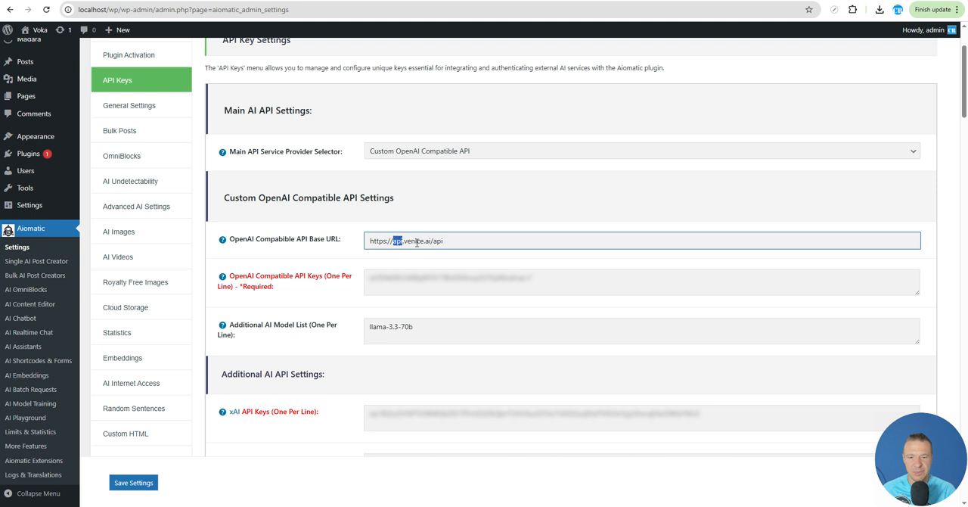
double_click(415, 241)
left_click(427, 241)
double_click(437, 240)
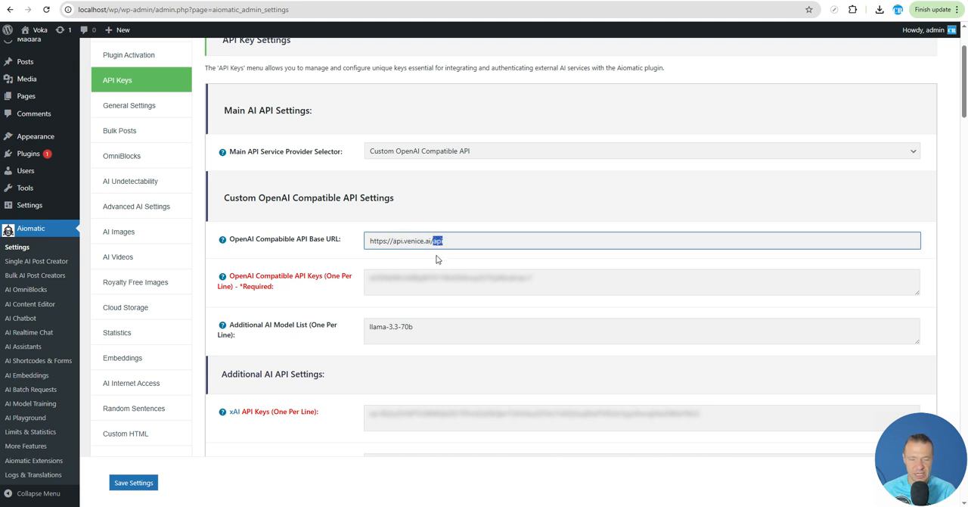
left_click_drag(370, 241, 443, 240)
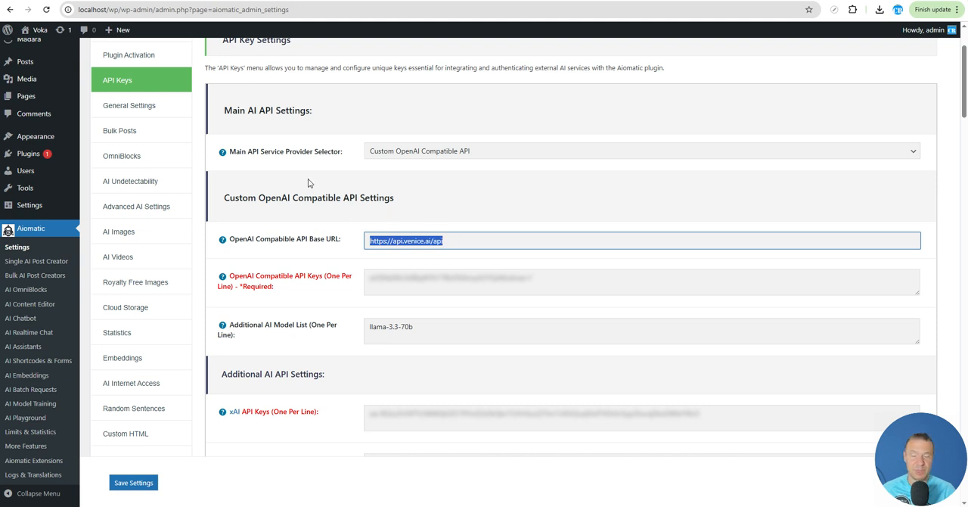
key("ctrl+Tab")
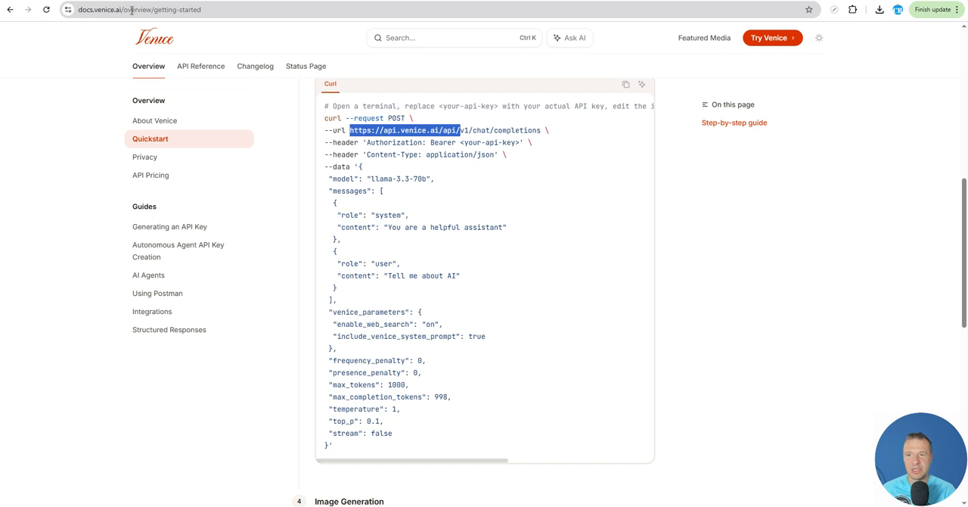
left_click_drag(349, 130, 457, 130)
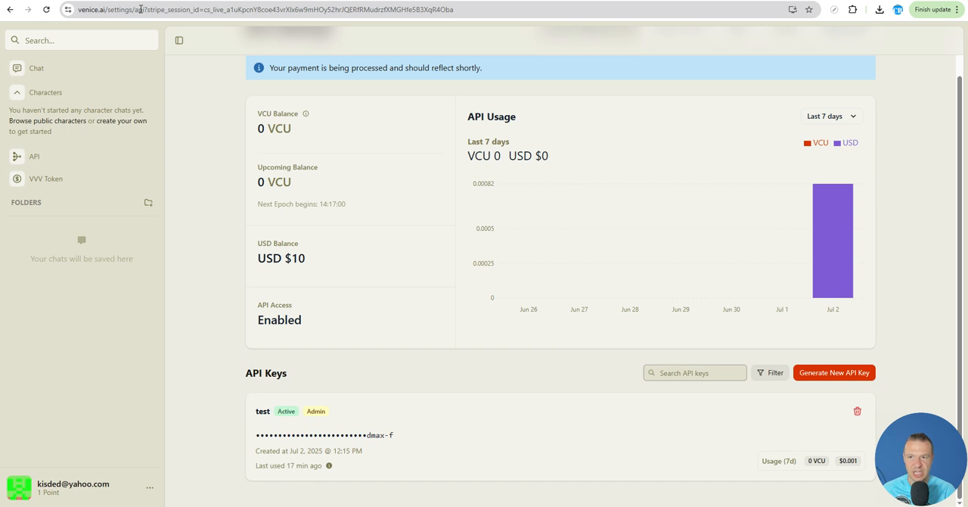
- Switch to the Venice API settings page, reload it and examine the payment notice and USD balance
scroll(203, 194, "up", 1)
scroll(203, 195, "down", 1)
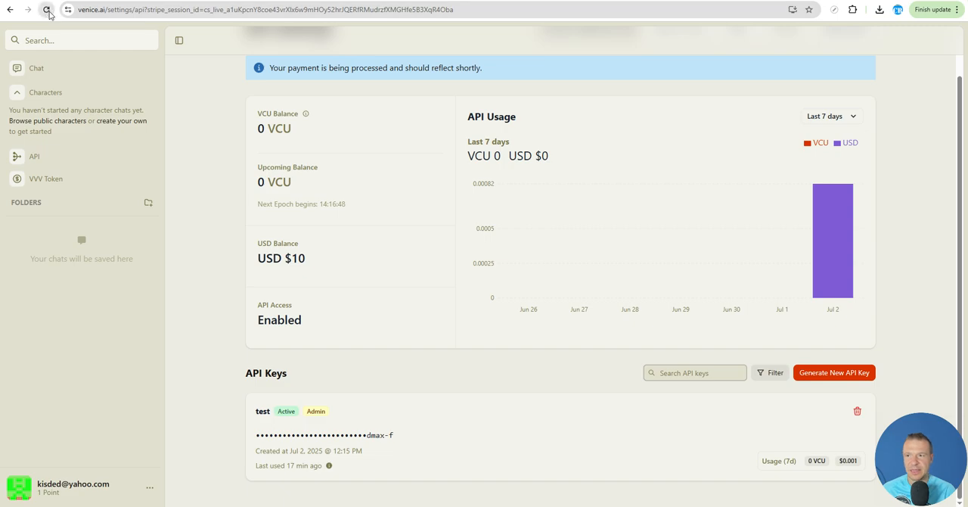
left_click(47, 10)
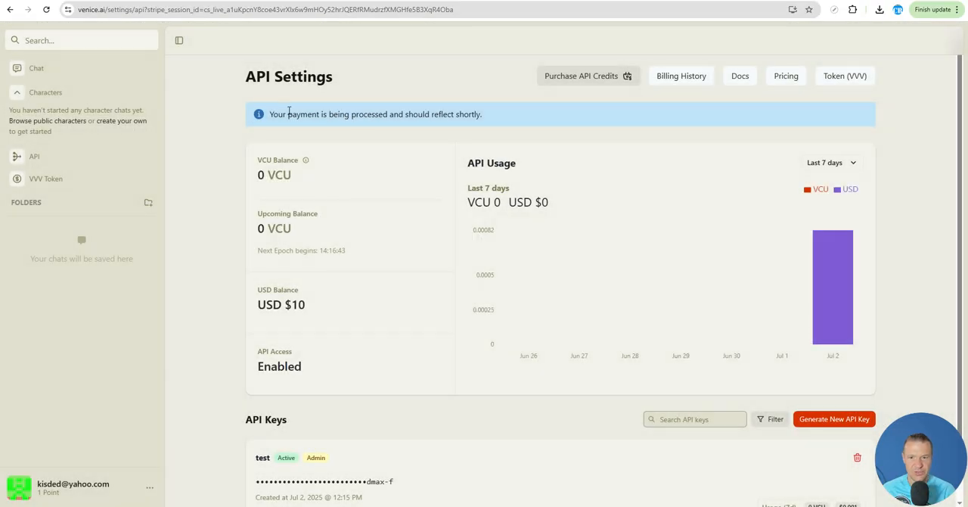
left_click_drag(278, 114, 474, 114)
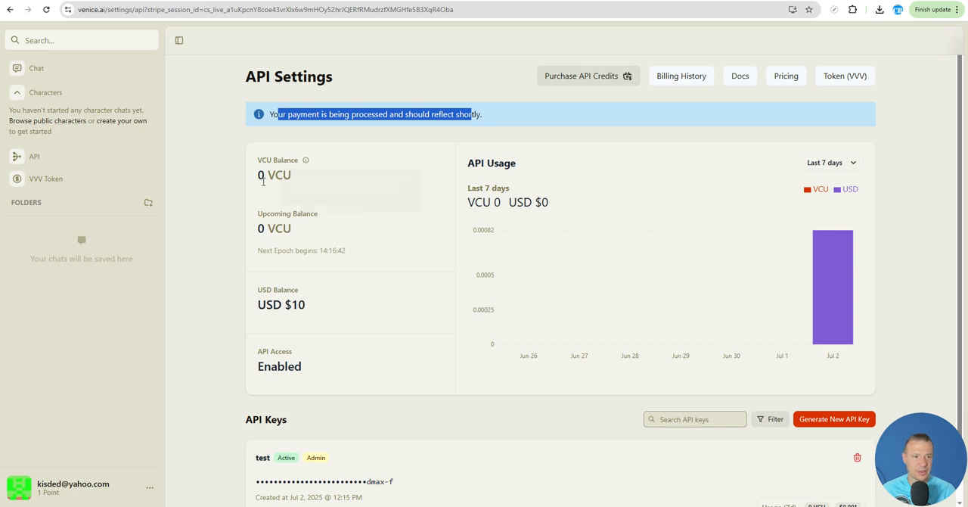
left_click(236, 185)
scroll(241, 214, "down", 1)
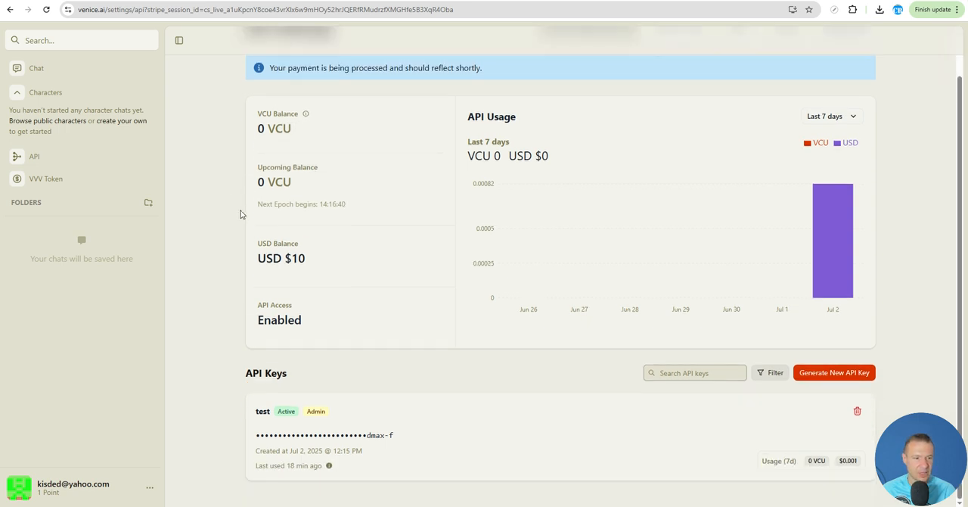
scroll(384, 164, "up", 1)
scroll(384, 232, "down", 1)
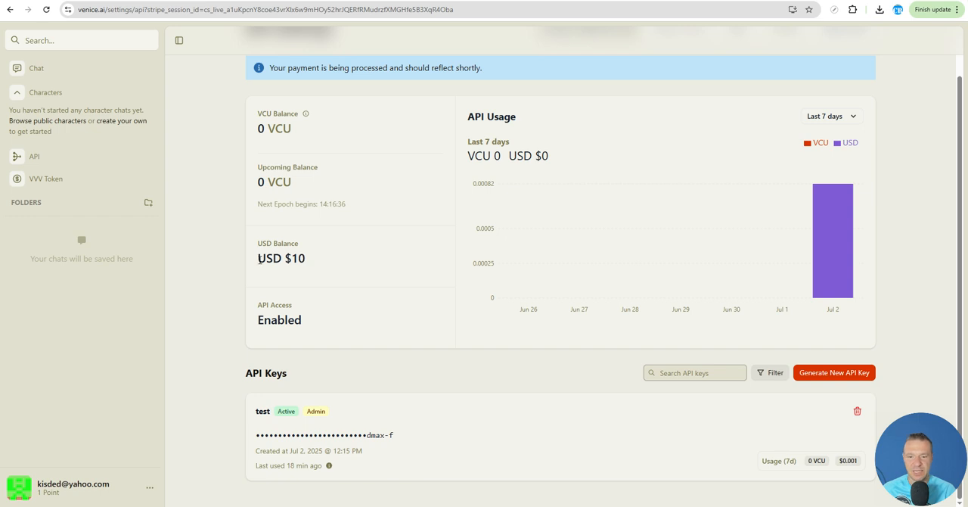
left_click_drag(259, 260, 306, 261)
left_click(225, 284)
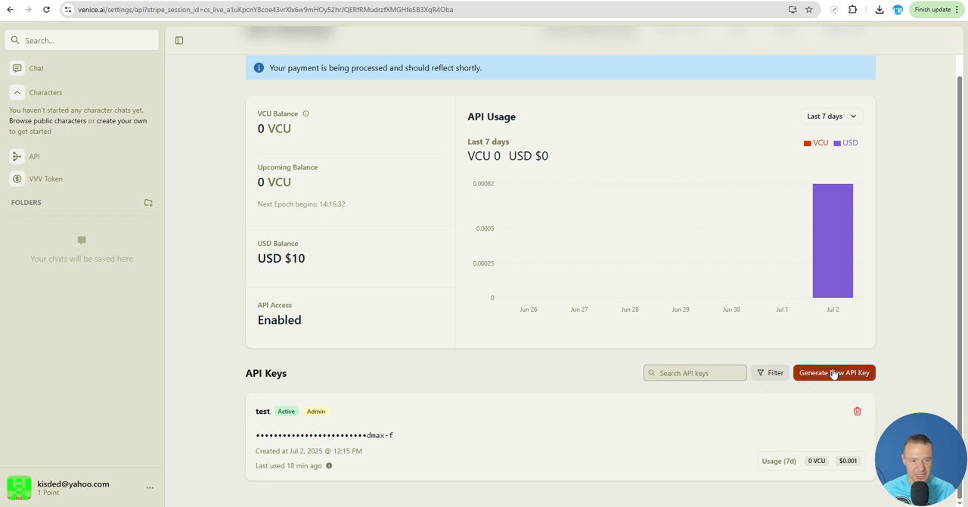
- Inspect Venice's form for generating a new API key, and return to the plugin's OpenAI Compatible API Keys field
left_click(834, 373)
left_click(370, 119)
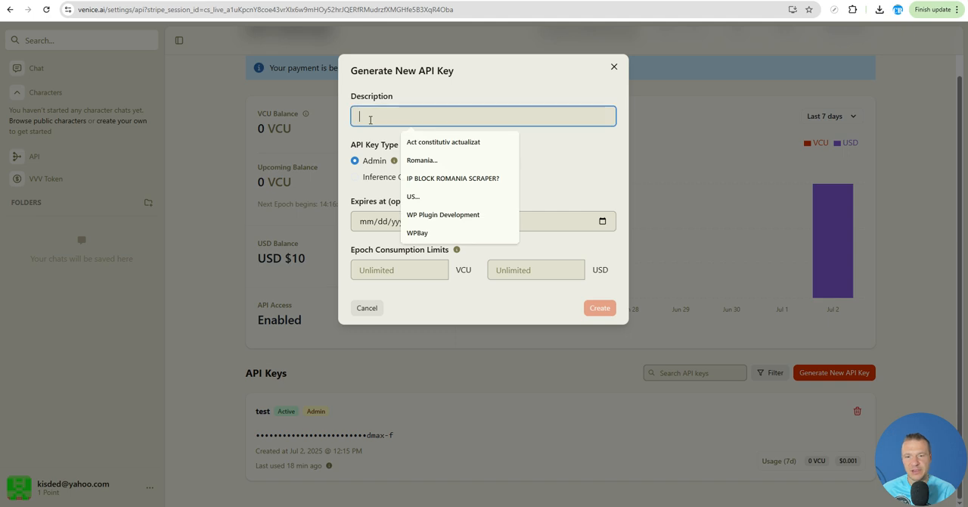
left_click(408, 94)
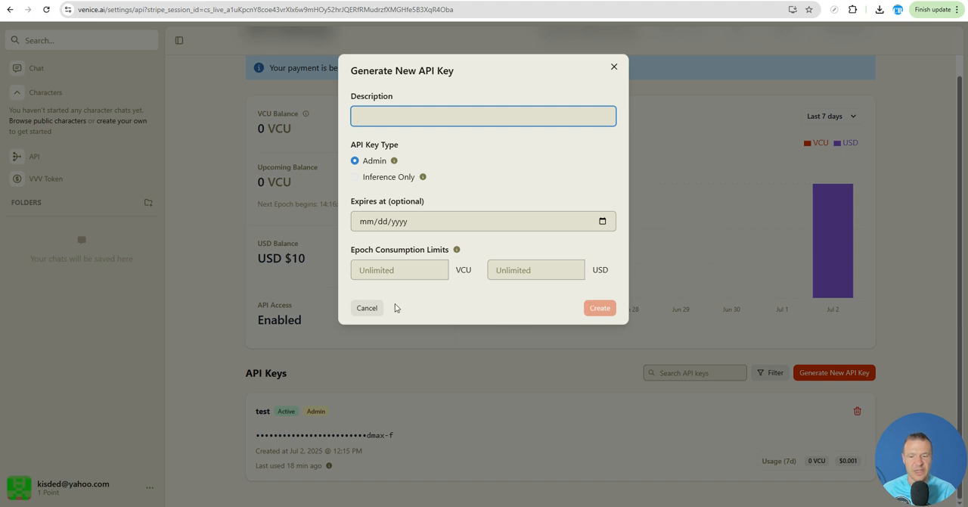
left_click(224, 293)
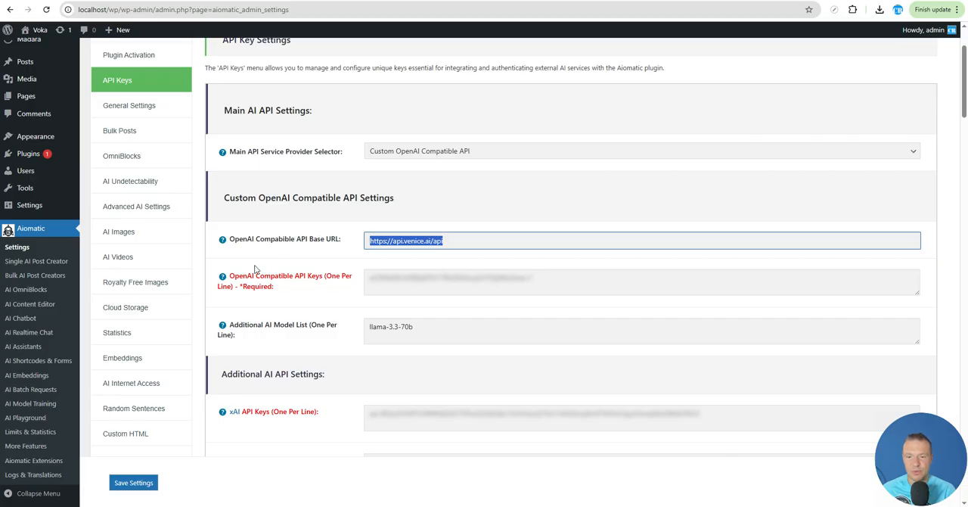
left_click_drag(230, 277, 321, 278)
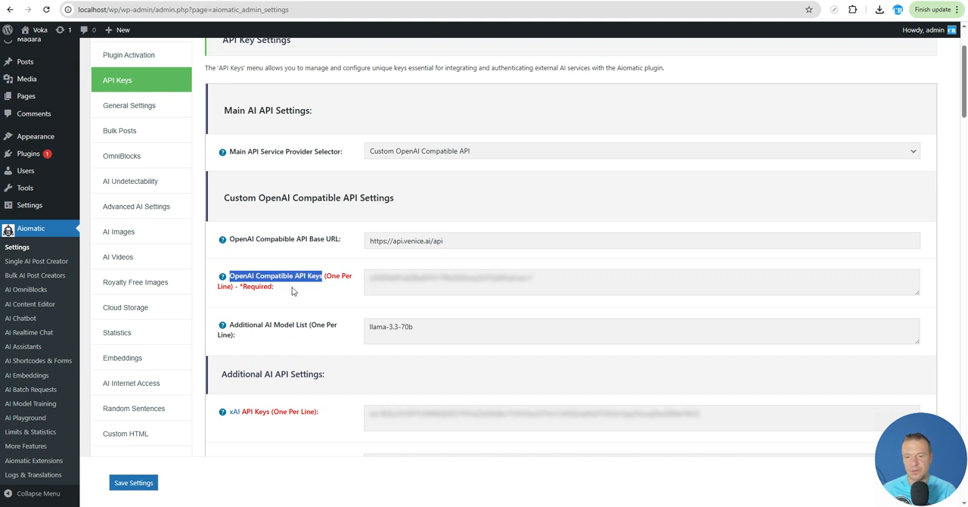
- Find the model name llama-3.3-70b in the Venice quickstart example and compare it with the plugin's Additional AI Model List
key("ctrl+Tab")
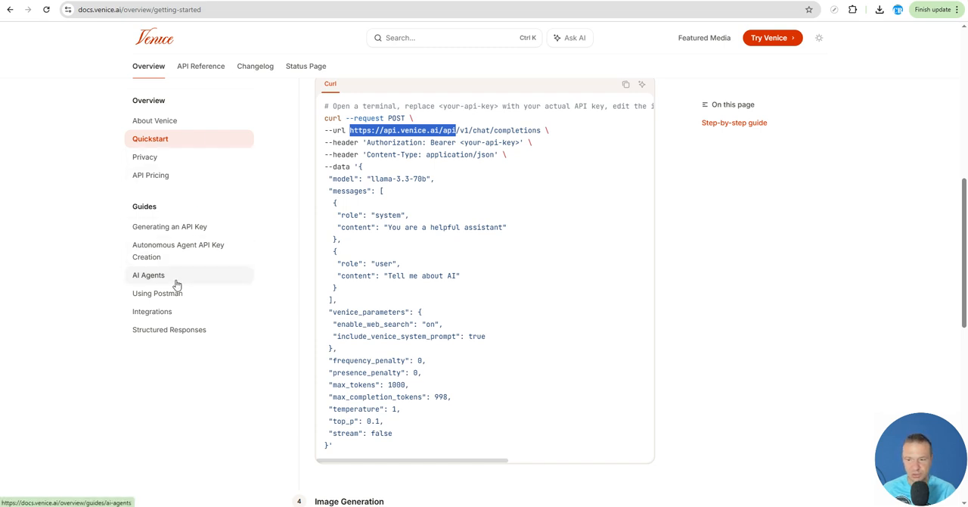
scroll(361, 334, "down", 2)
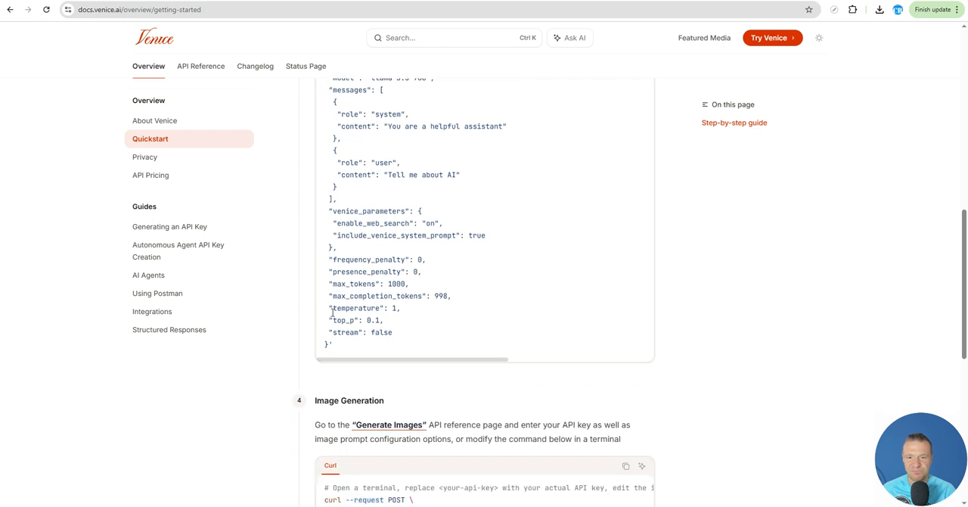
scroll(357, 305, "up", 4)
scroll(363, 303, "down", 2)
left_click_drag(371, 228, 427, 228)
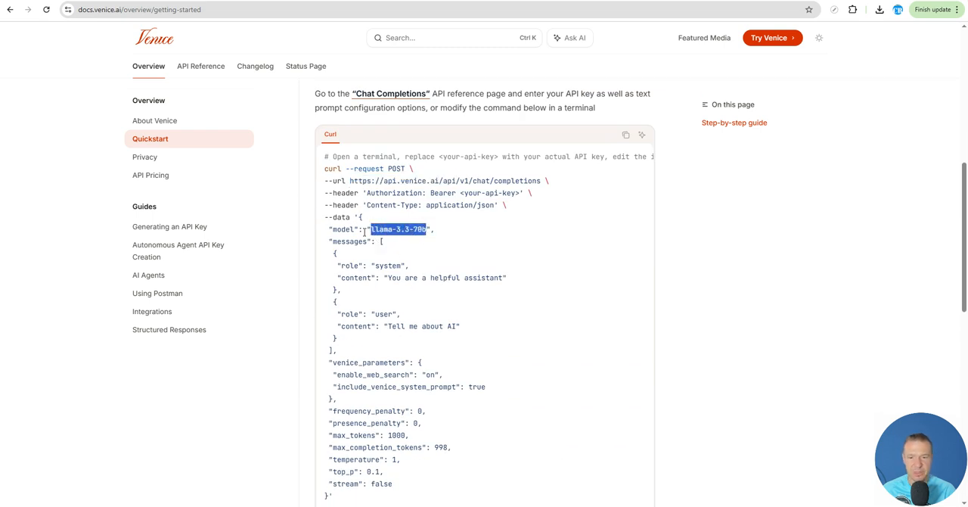
left_click(227, 1)
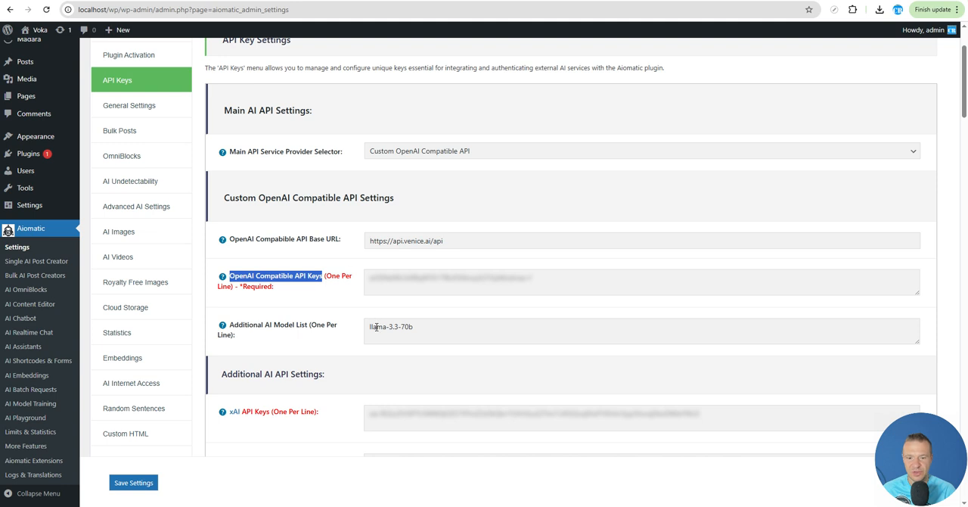
left_click_drag(369, 326, 409, 335)
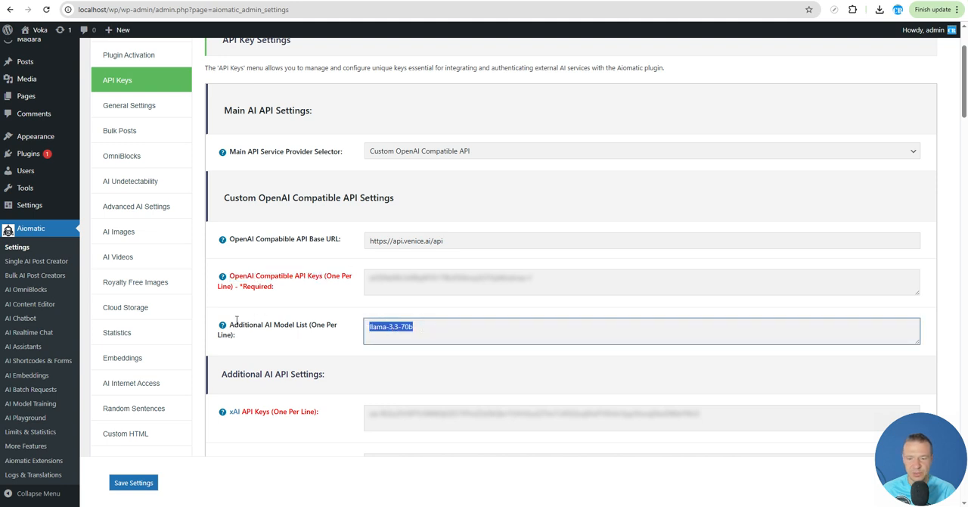
left_click_drag(310, 324, 233, 334)
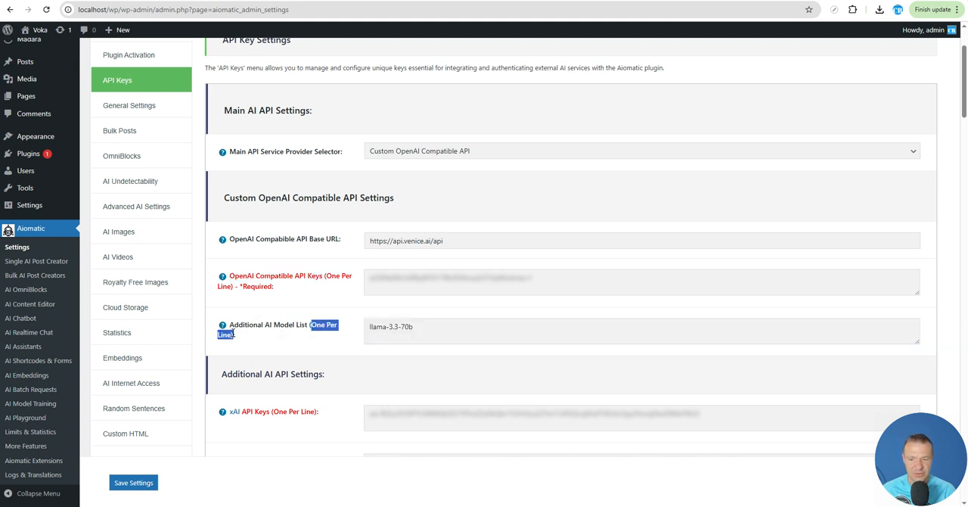
- Keep llama-3.3-70b as the only entry in the Additional AI Model List and save the plugin settings
left_click(420, 326)
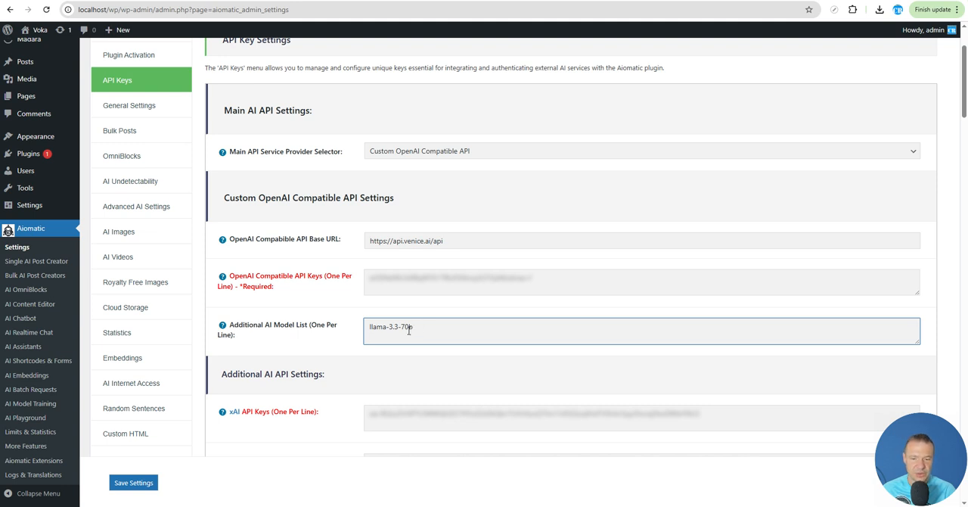
key("Return")
key("BackSpace")
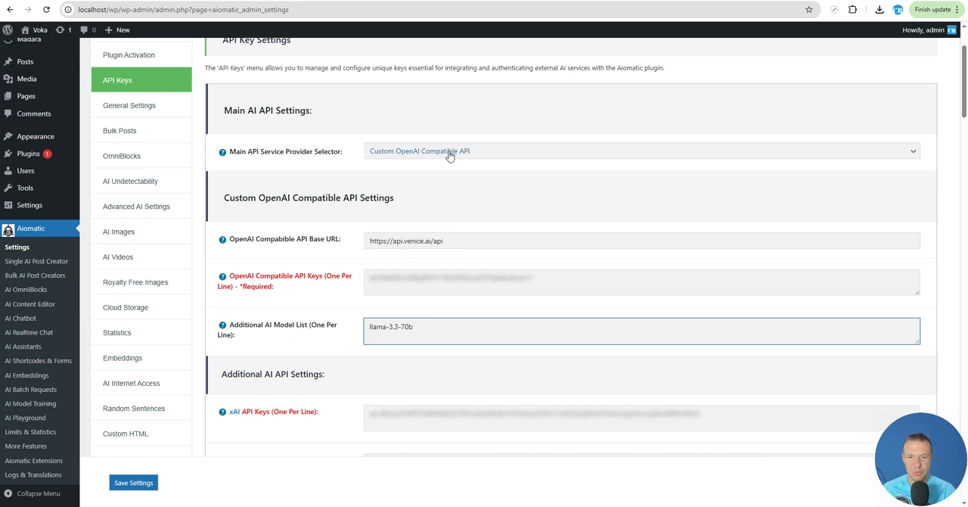
left_click(134, 483)
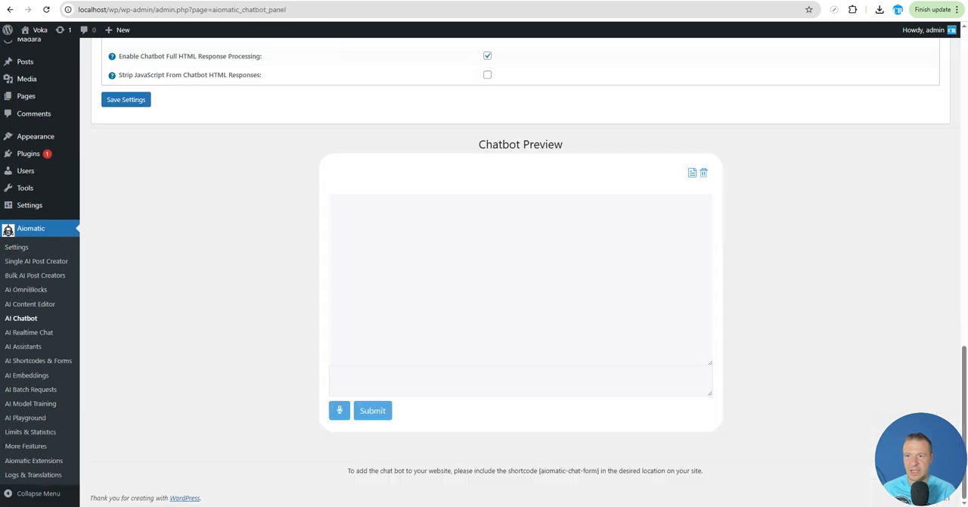
- Show the AI chatbot's bot configuration settings
scroll(192, 314, "up", 7)
scroll(191, 313, "up", 8)
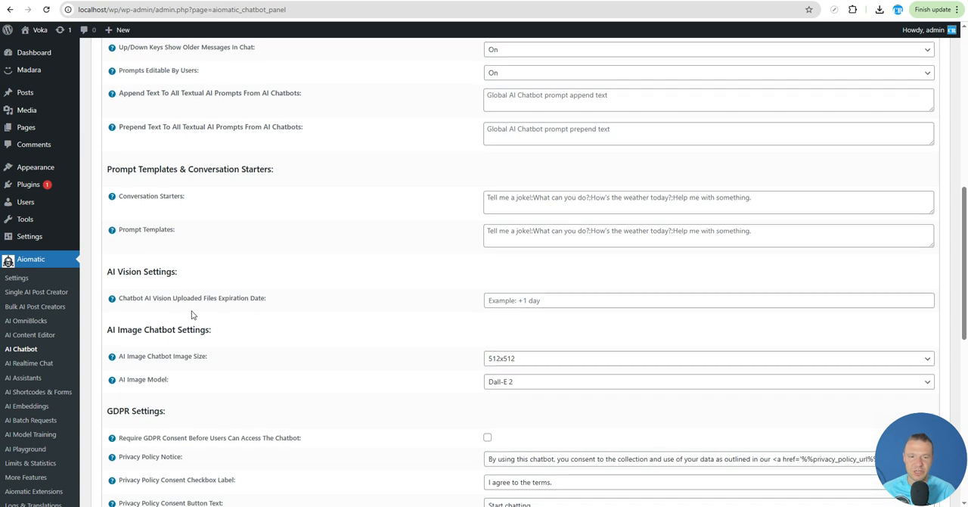
scroll(227, 309, "down", 3)
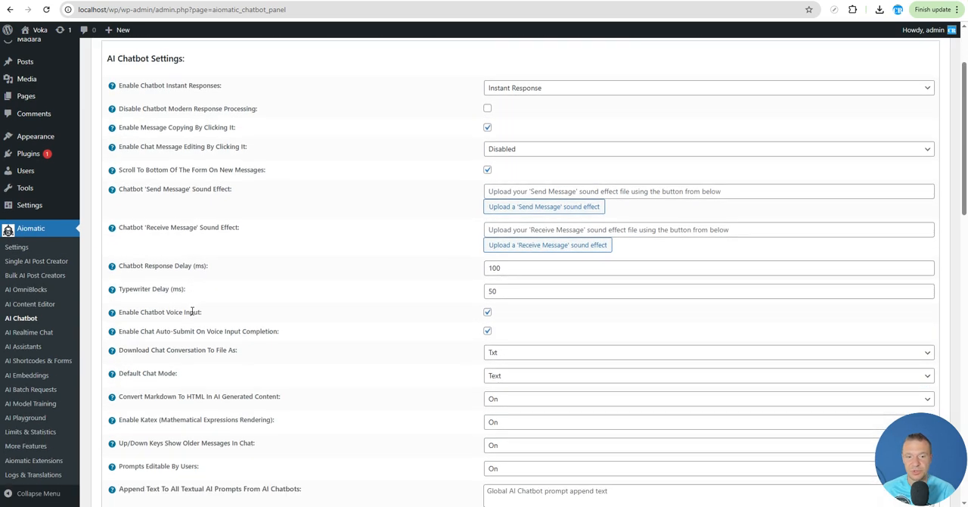
scroll(227, 303, "up", 3)
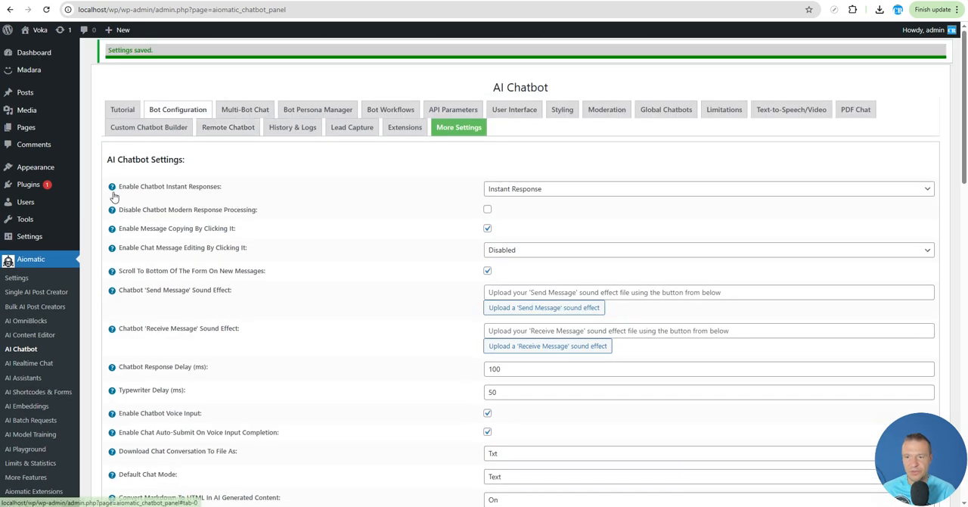
left_click(174, 113)
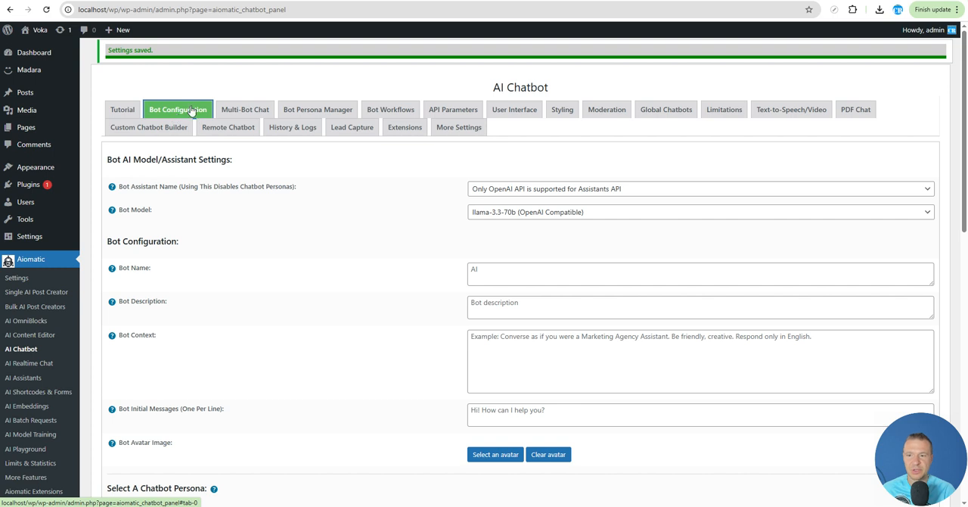
- Choose llama-3.3-70b (OpenAI Compatible) as the bot model and save the chatbot settings
scroll(411, 183, "down", 2)
left_click(487, 163)
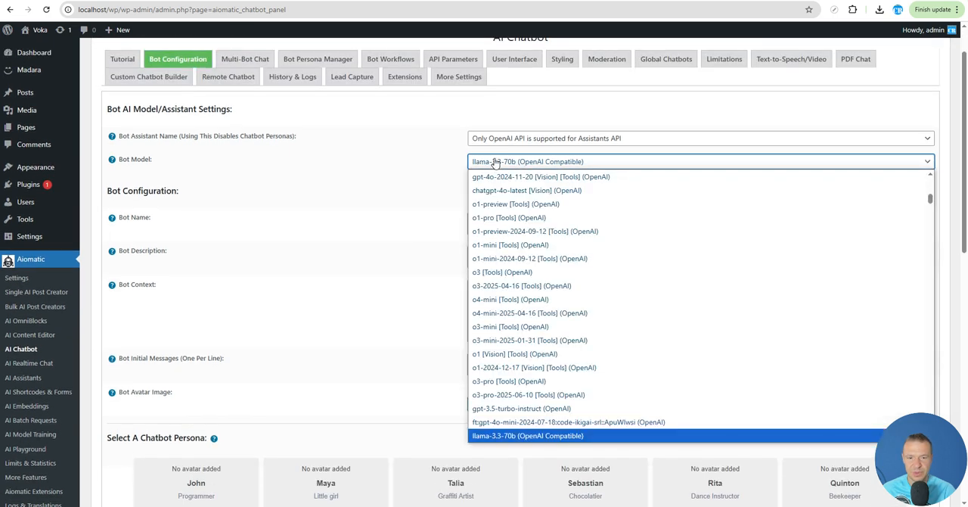
scroll(529, 257, "up", 5)
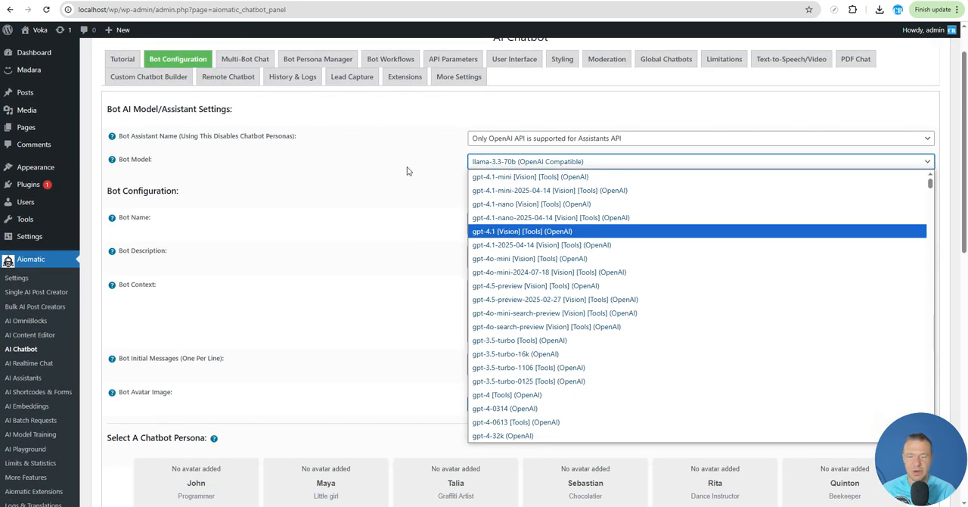
scroll(543, 217, "down", 3)
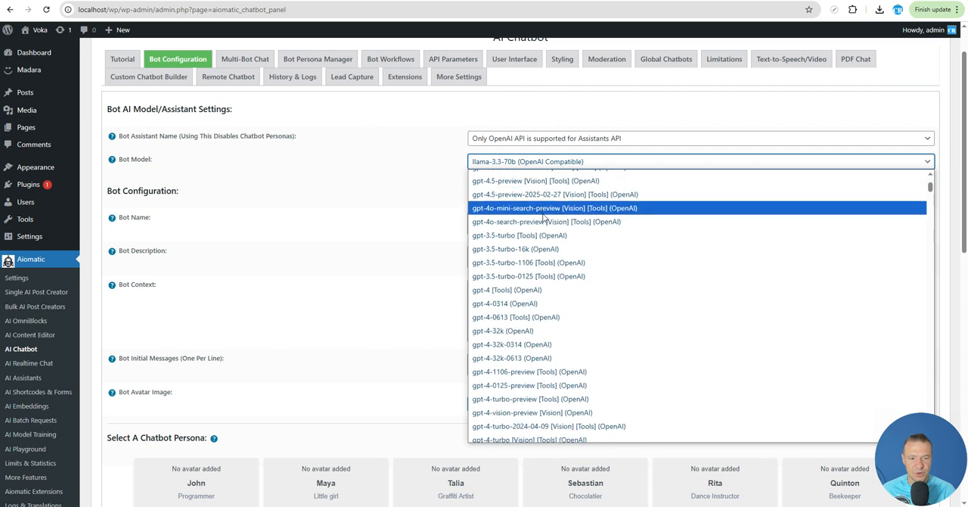
scroll(544, 220, "down", 10)
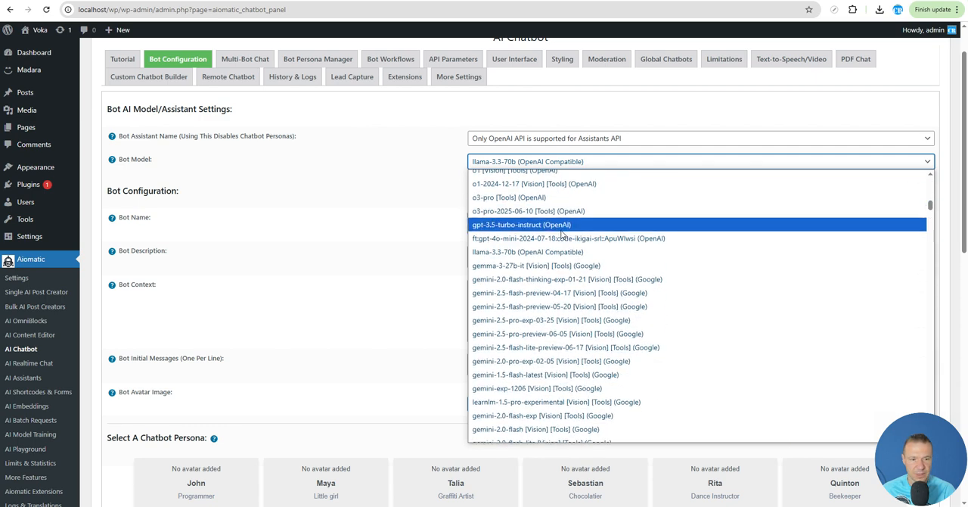
scroll(561, 235, "up", 3)
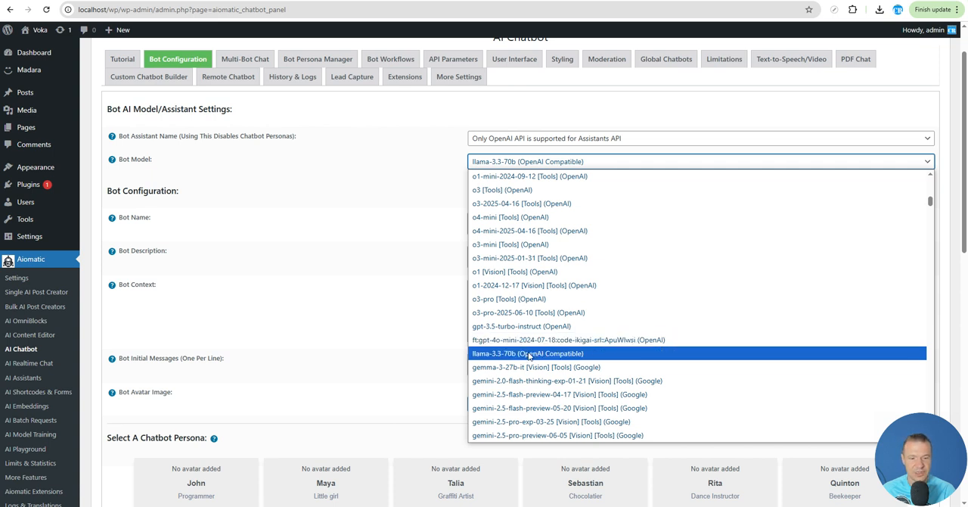
left_click(564, 354)
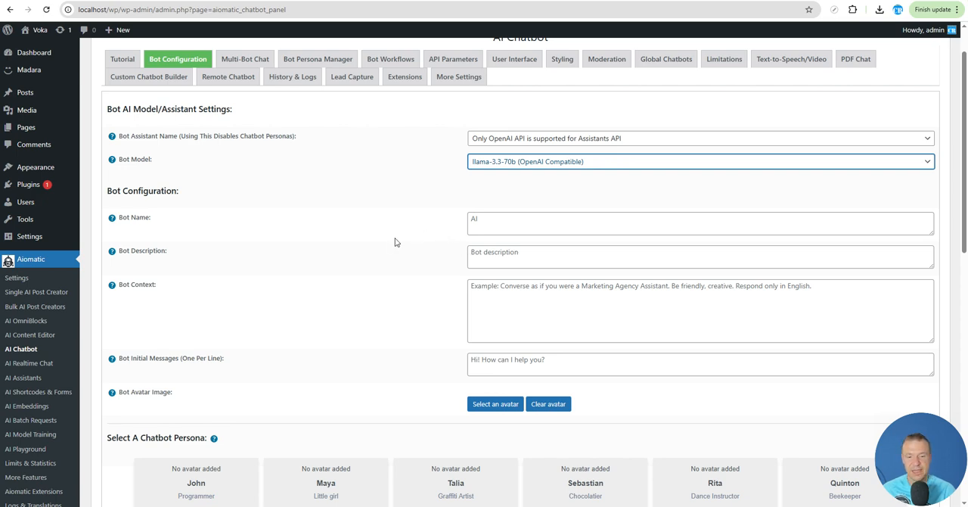
scroll(350, 236, "down", 15)
left_click(123, 140)
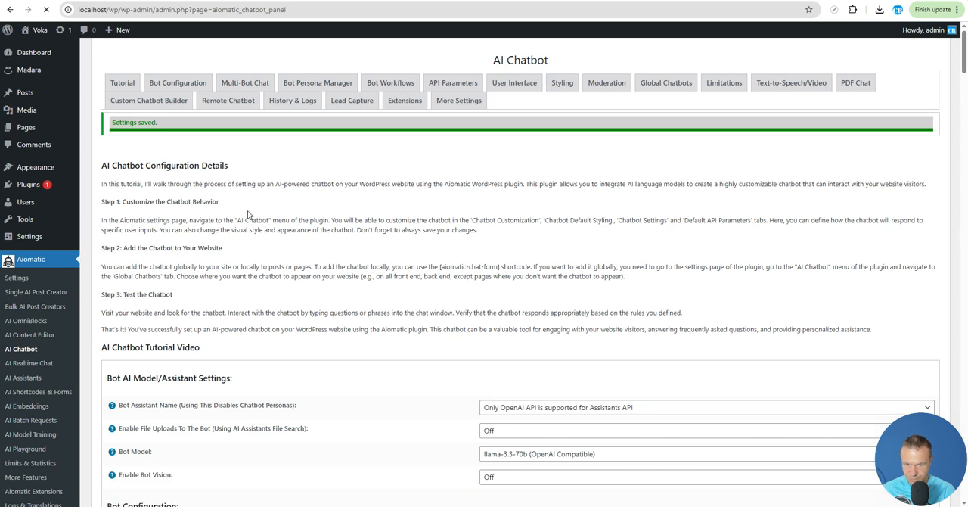
- Test the configured chatbot by sending "hi!" in the chatbot preview and review its reply
scroll(536, 312, "down", 6)
scroll(536, 312, "up", 2)
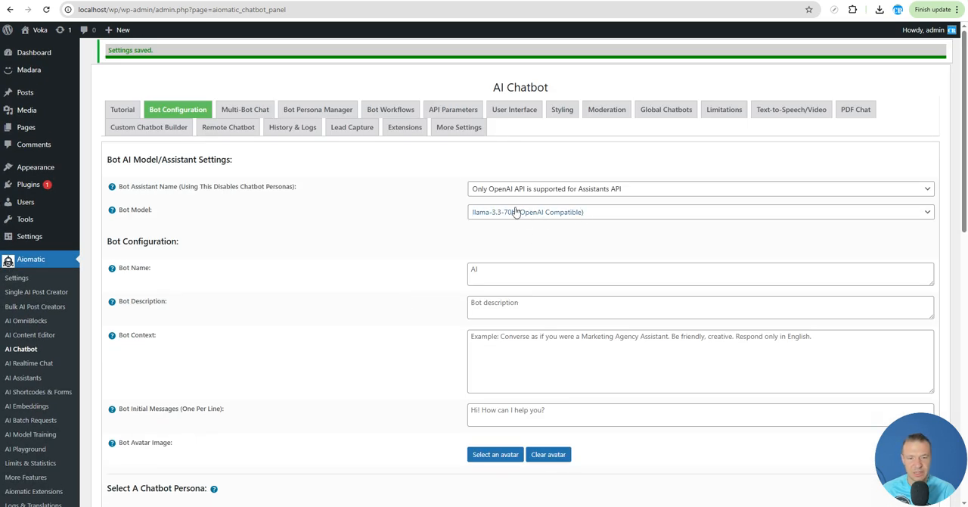
scroll(215, 294, "down", 4)
scroll(220, 294, "up", 4)
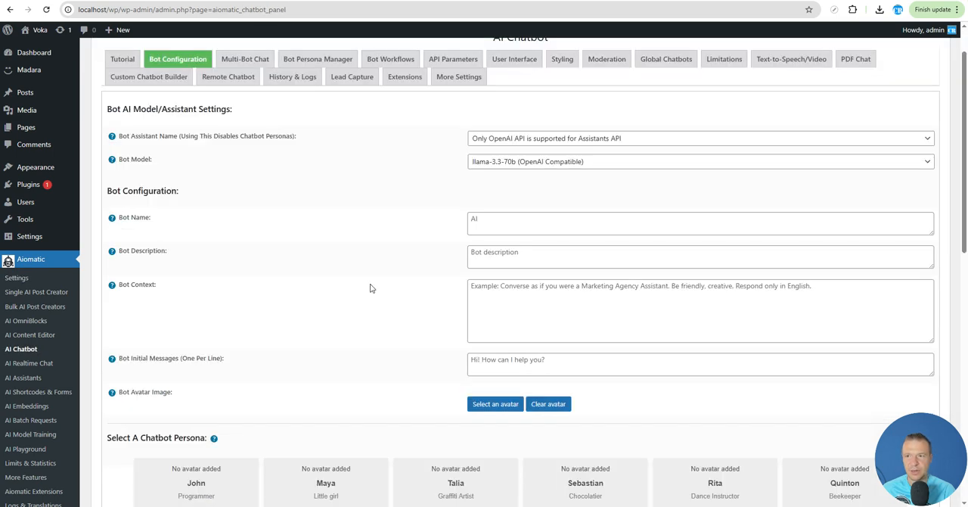
scroll(356, 284, "down", 15)
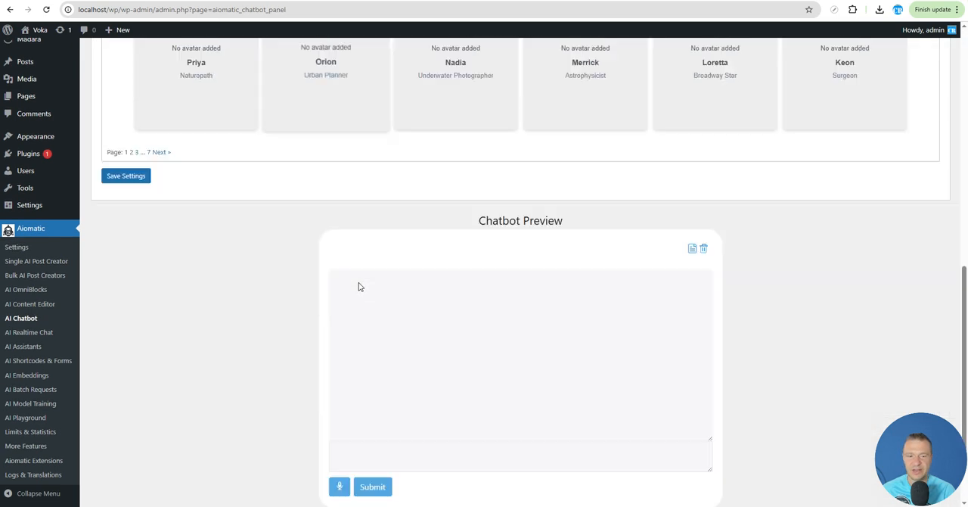
left_click(378, 372)
type("hi")
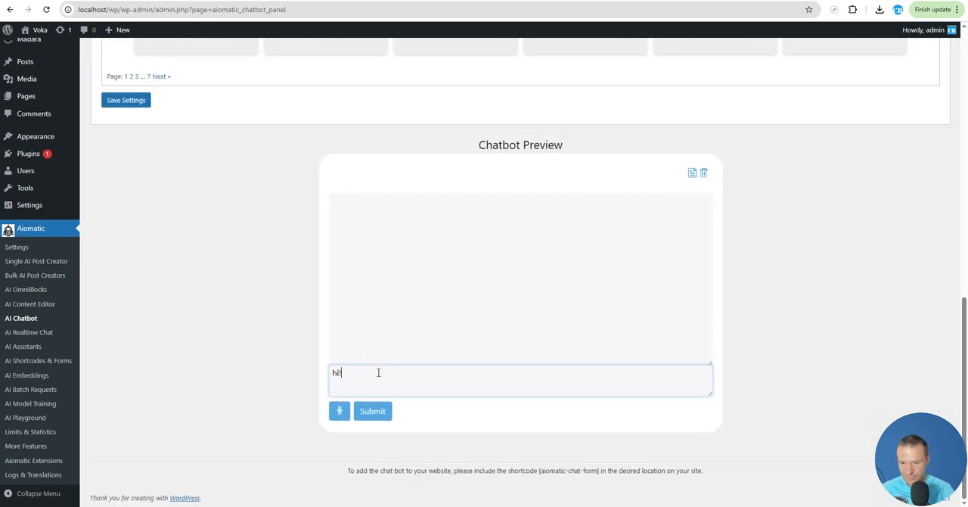
type("!")
key("Return")
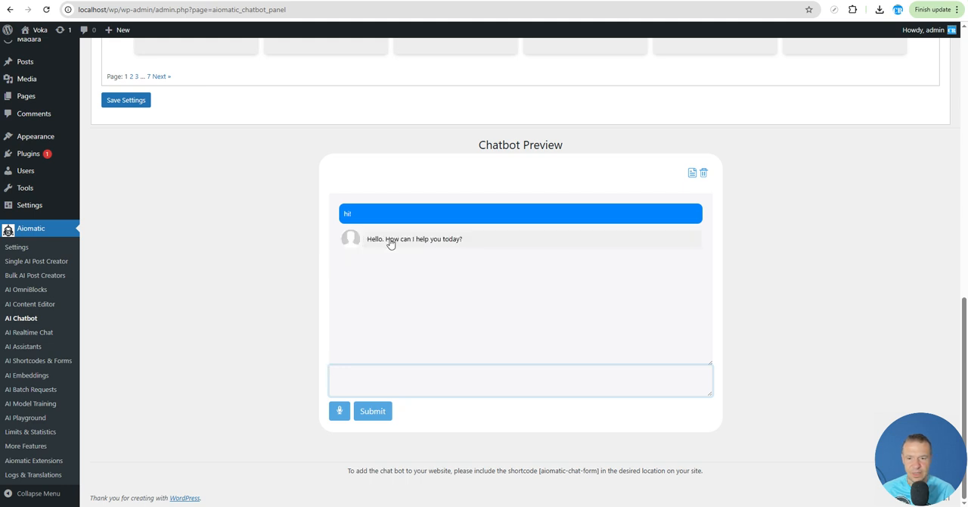
scroll(298, 342, "up", 5)
scroll(289, 335, "down", 1)
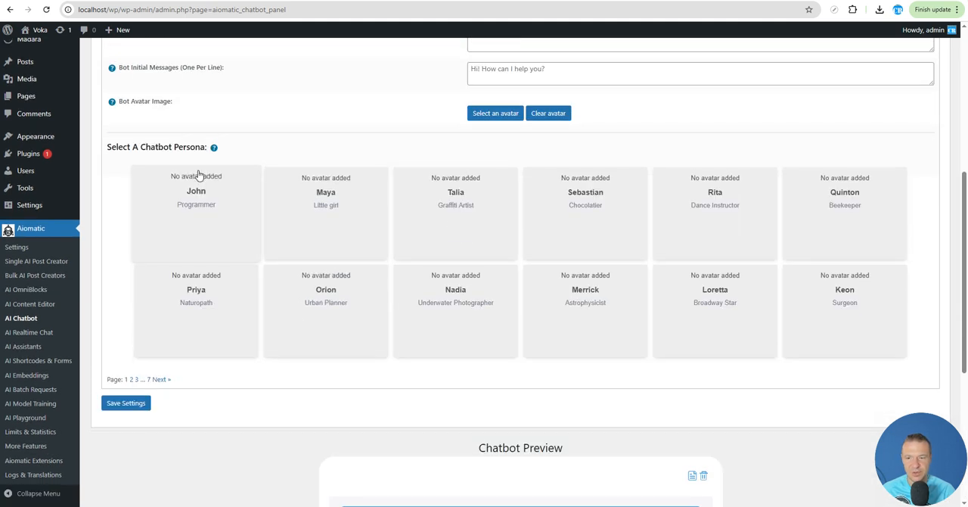
scroll(173, 402, "down", 3)
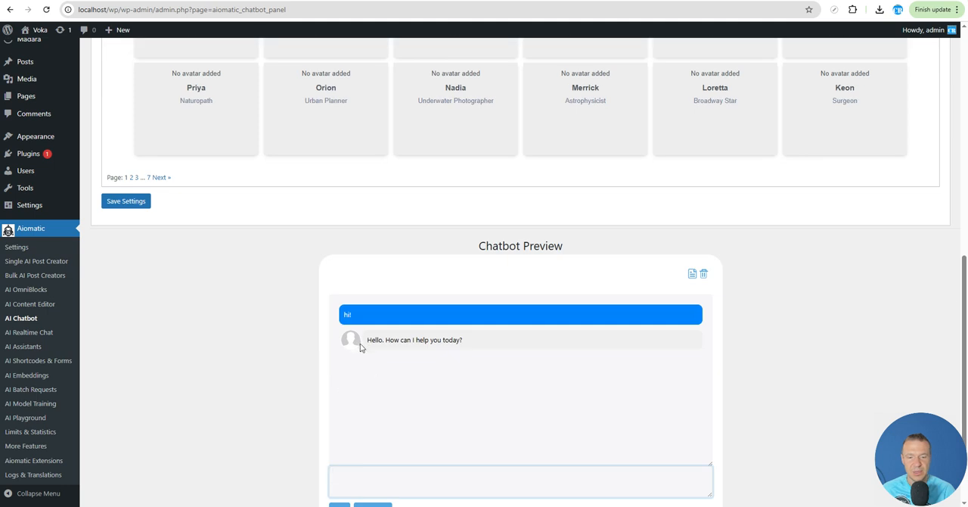
scroll(263, 399, "up", 9)
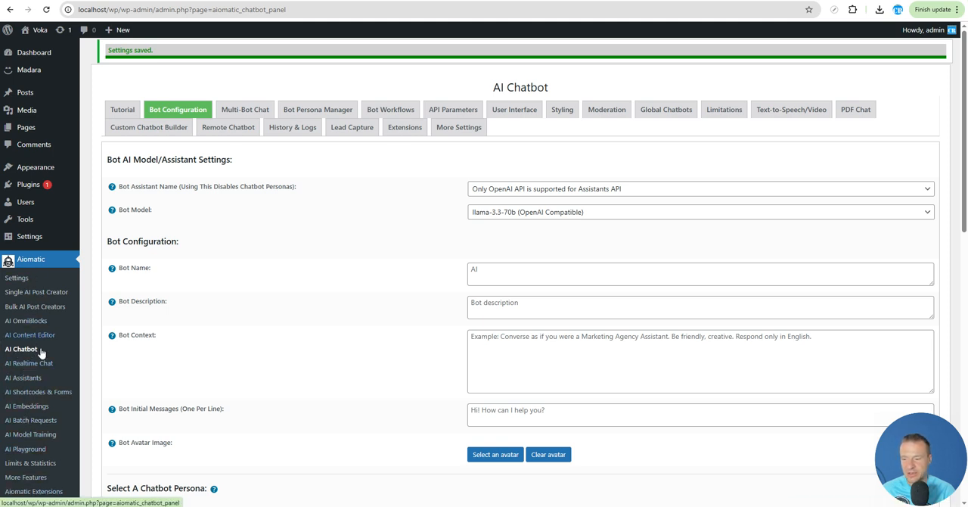
- Open the Single AI Post Creator and set the model in its model settings to llama-3.3-70b (OpenAI Compatible)
left_click(28, 292)
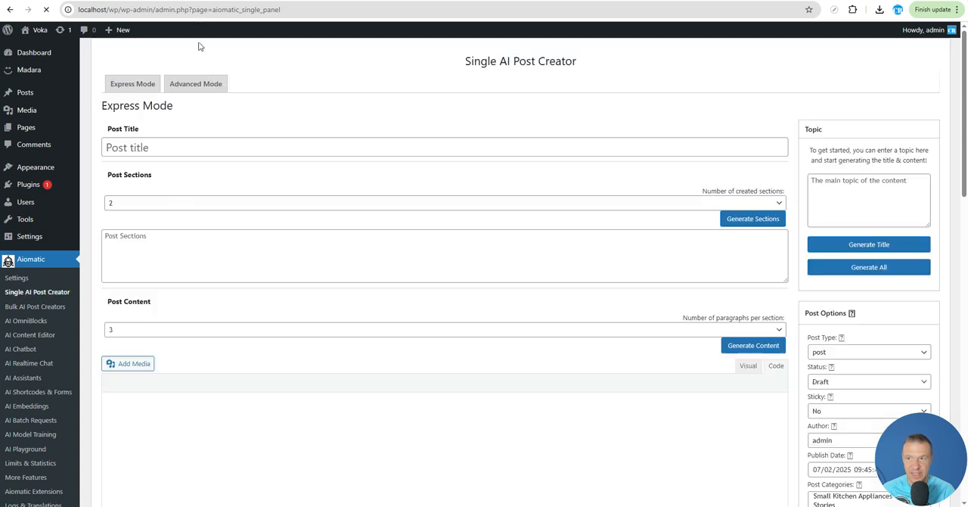
scroll(838, 280, "down", 3)
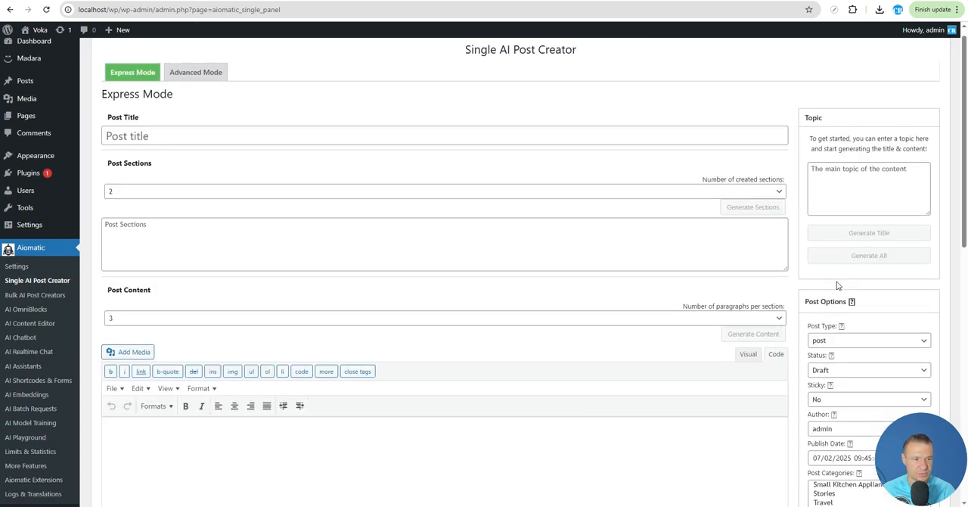
scroll(803, 289, "up", 4)
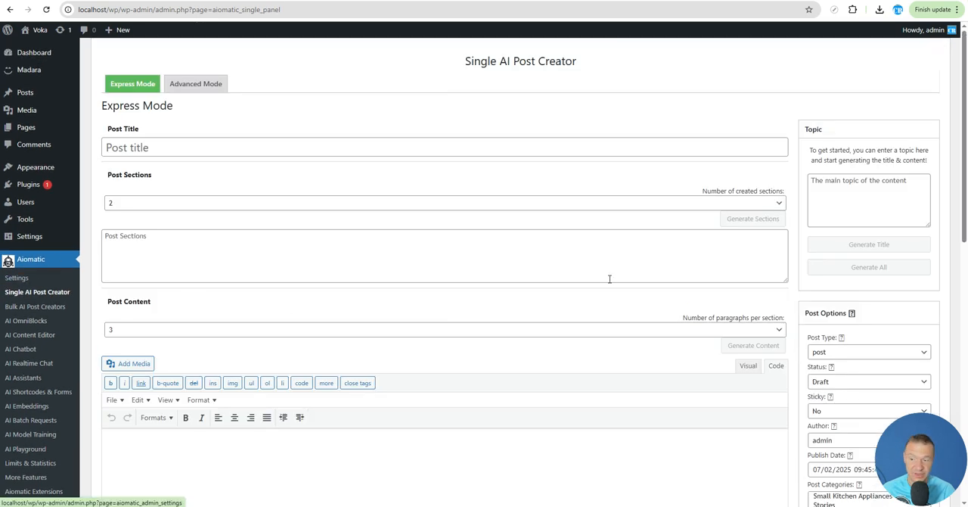
scroll(777, 289, "down", 4)
scroll(772, 288, "down", 5)
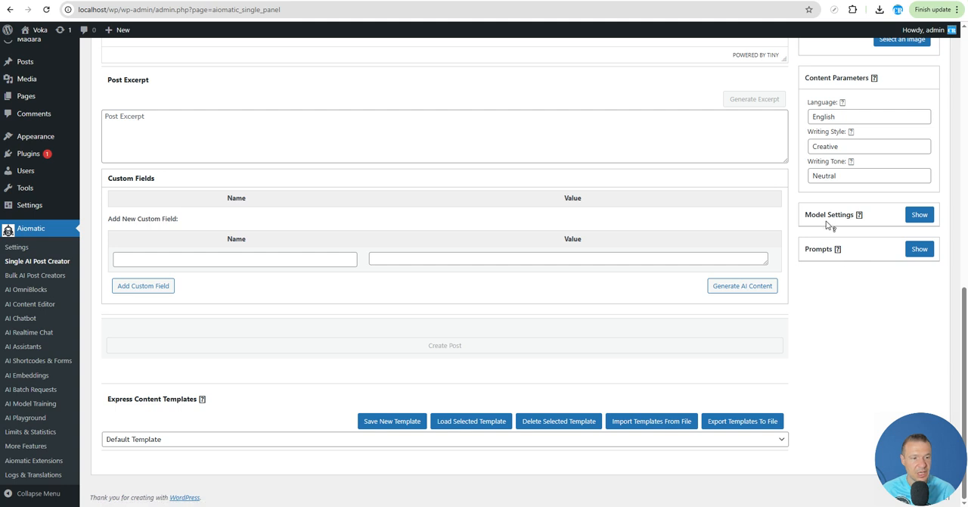
left_click(917, 216)
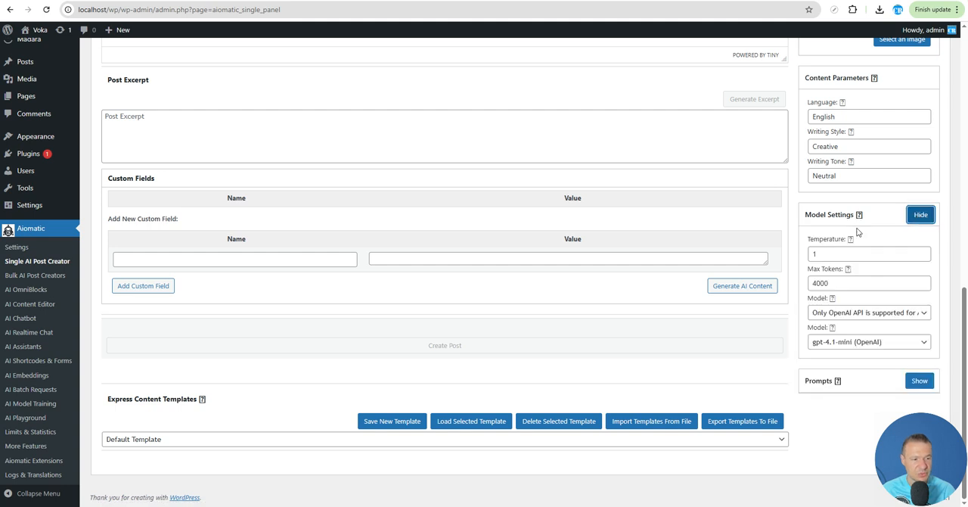
left_click(834, 342)
scroll(803, 218, "up", 5)
scroll(787, 222, "down", 6)
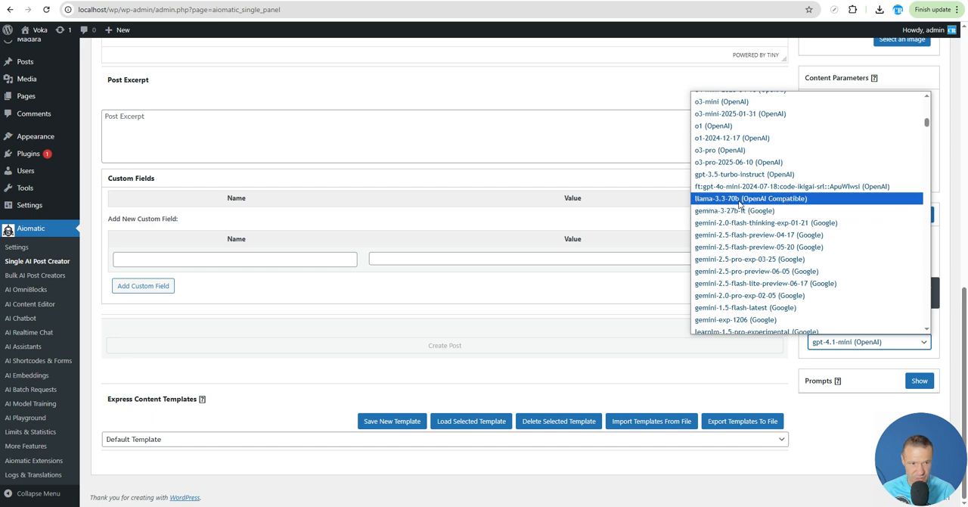
left_click(765, 198)
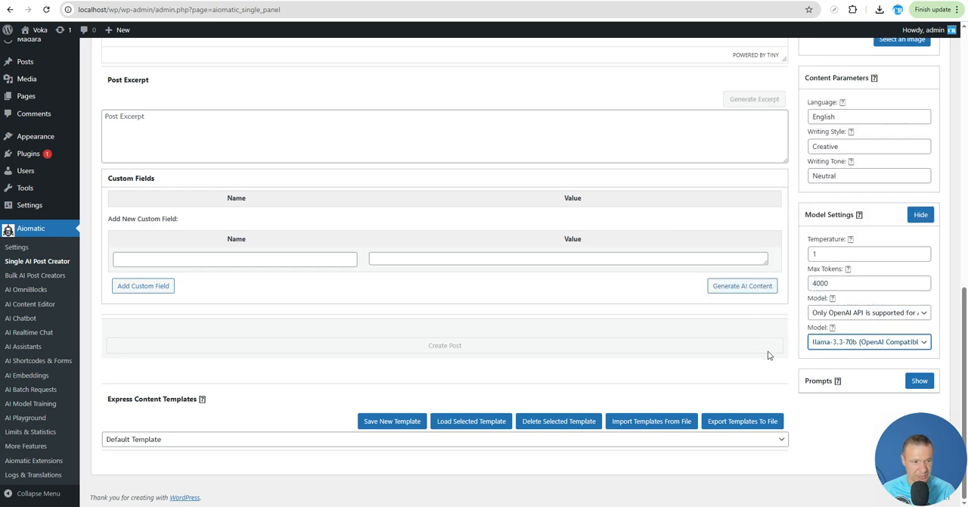
- Enter "WordPress" as the post's main topic and generate a post title from it
scroll(749, 360, "up", 1)
scroll(680, 352, "down", 1)
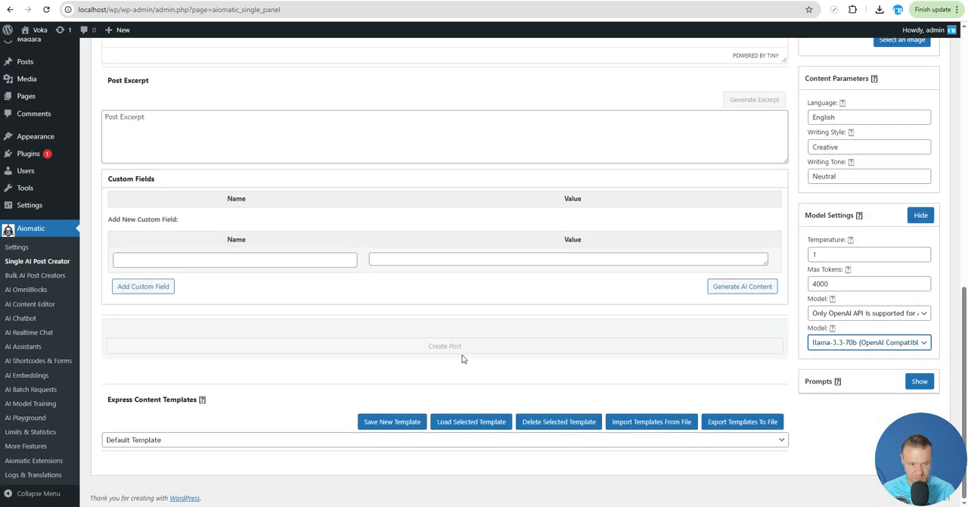
scroll(427, 363, "up", 5)
scroll(810, 216, "up", 5)
left_click(844, 202)
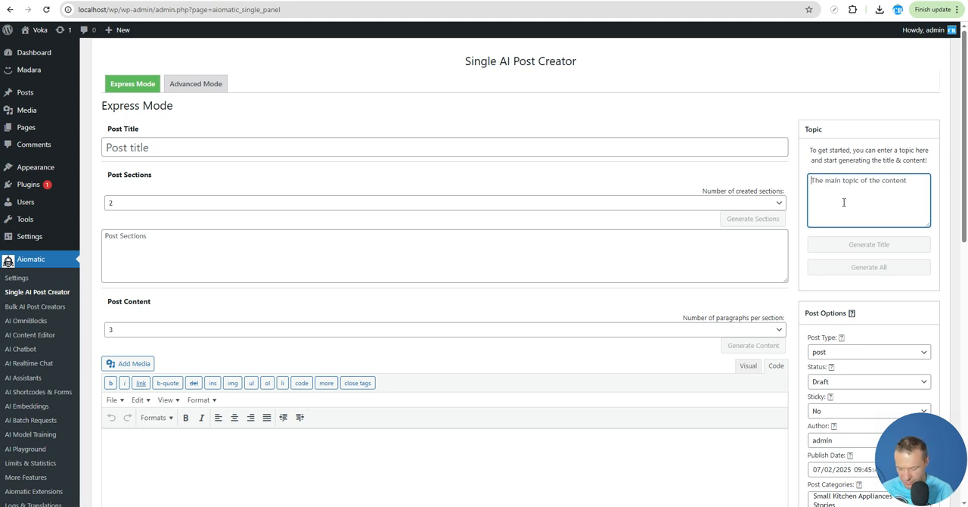
type("WordPress")
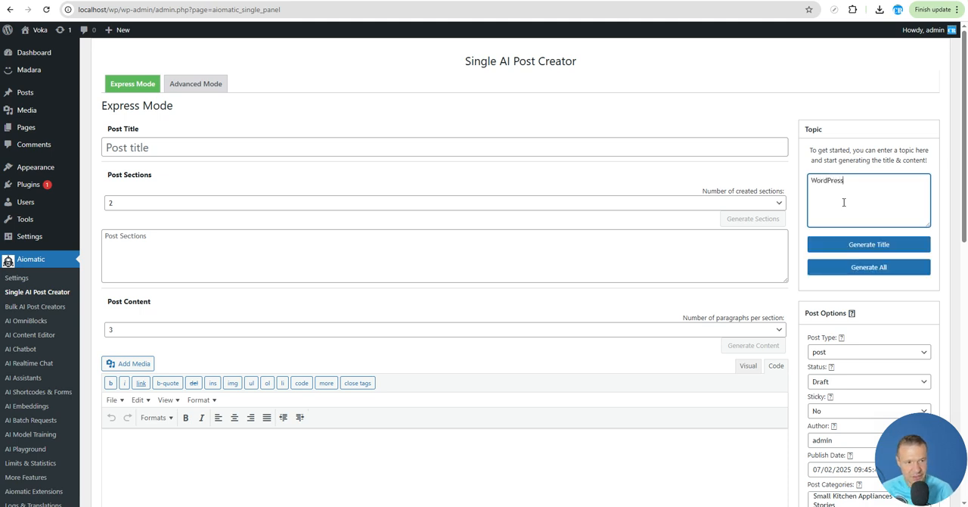
left_click(838, 247)
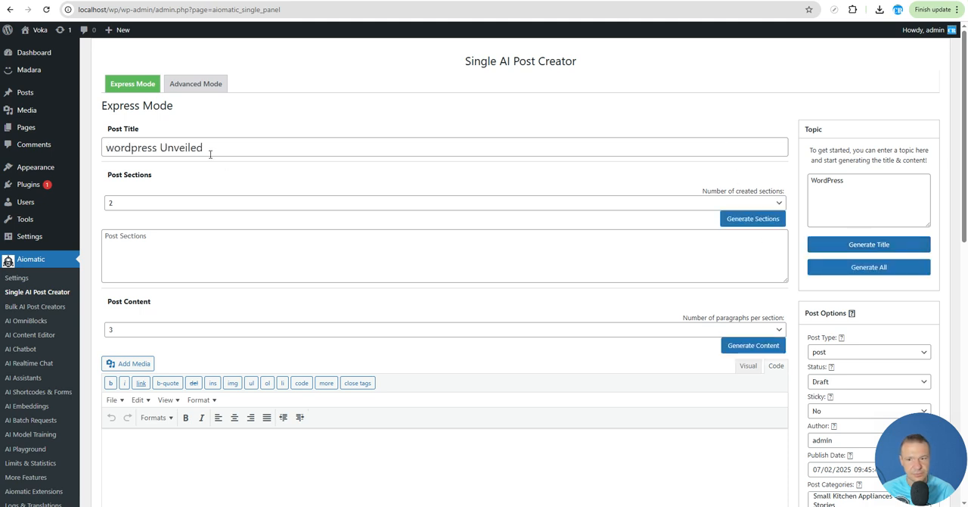
- Examine the generated post title and the options for generating the post's content and excerpt
left_click_drag(109, 149, 227, 147)
left_click(162, 168)
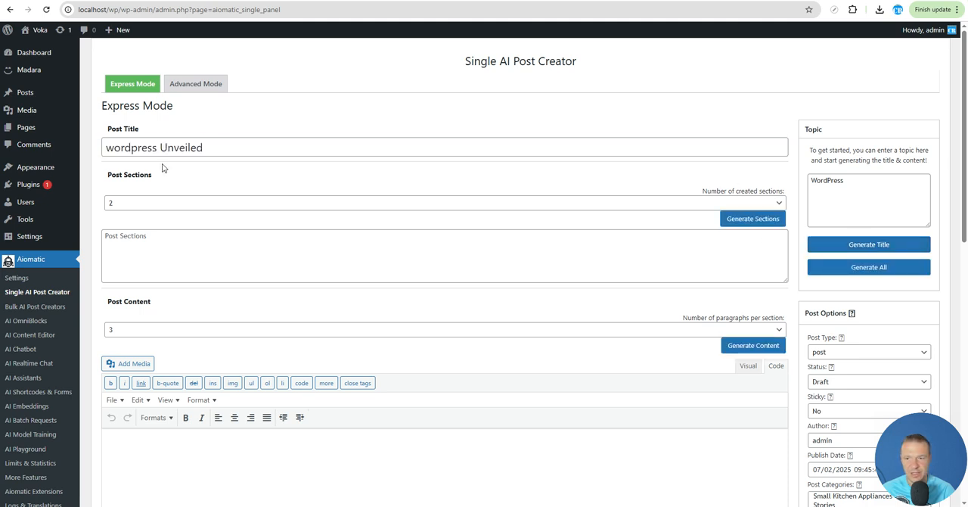
double_click(109, 149)
left_click(142, 147)
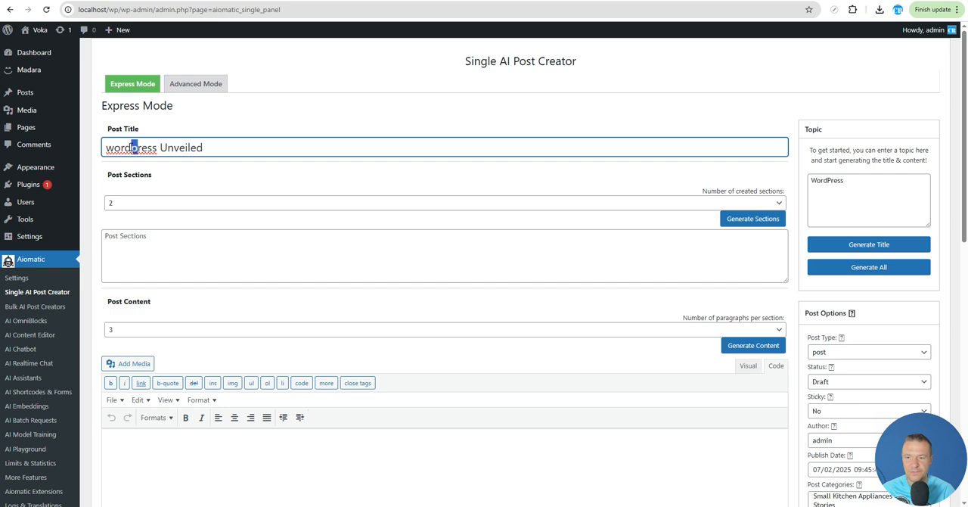
left_click(330, 175)
scroll(350, 205, "down", 7)
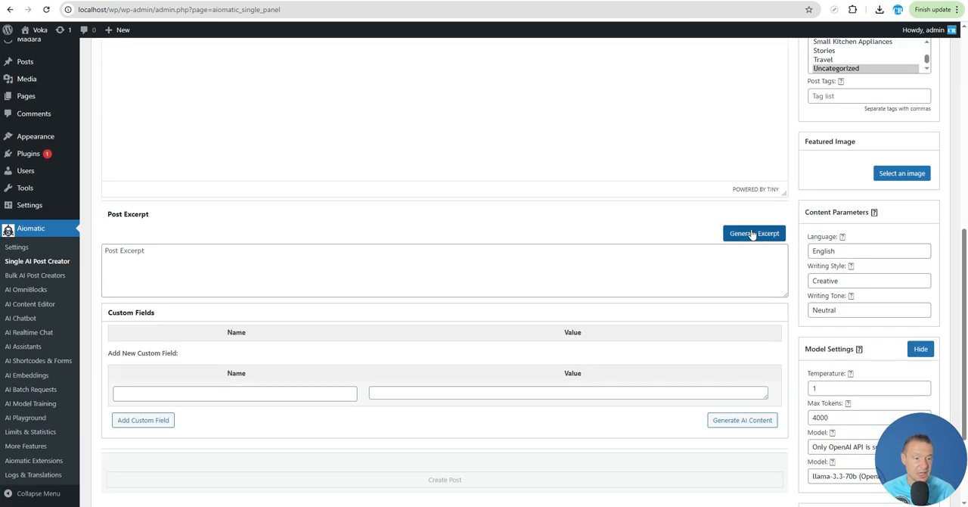
scroll(535, 241, "up", 3)
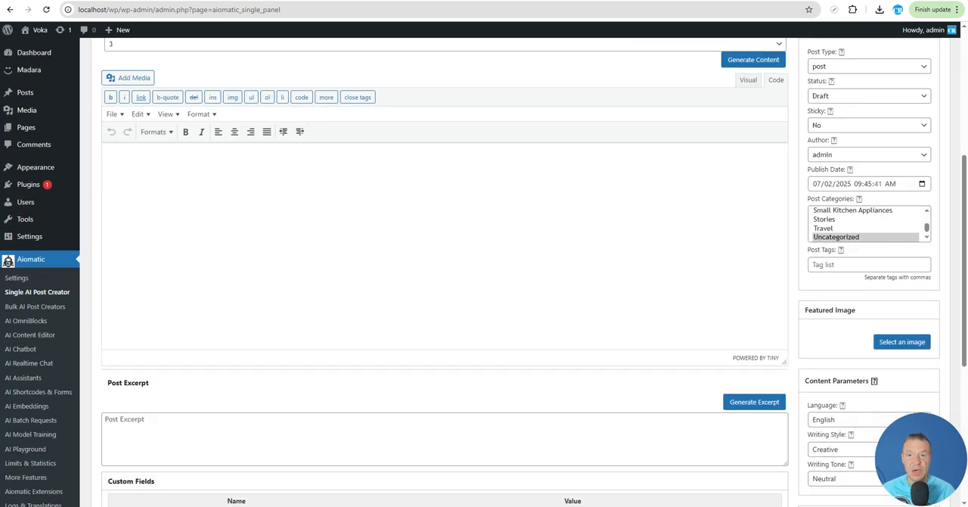